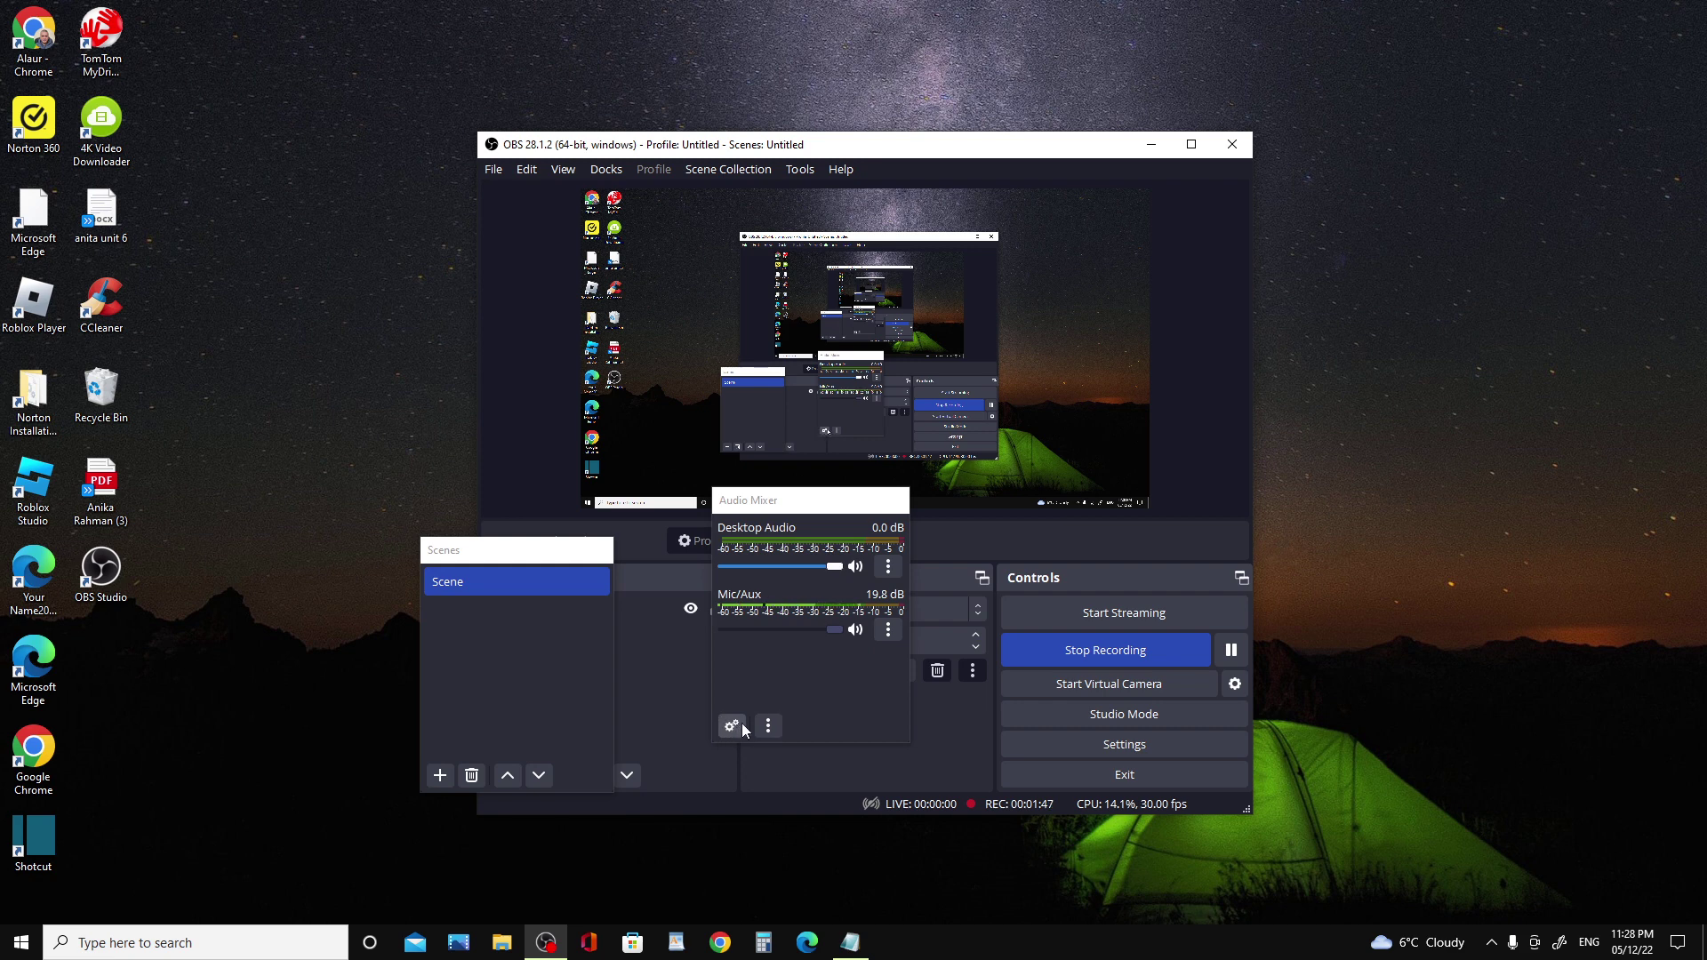
Step: Open Advanced Audio Properties from the Audio Mixer and focus the Mic/Aux volume field
{"action": "left_click", "coordinate": [730, 724]}
{"action": "left_click", "coordinate": [732, 726]}
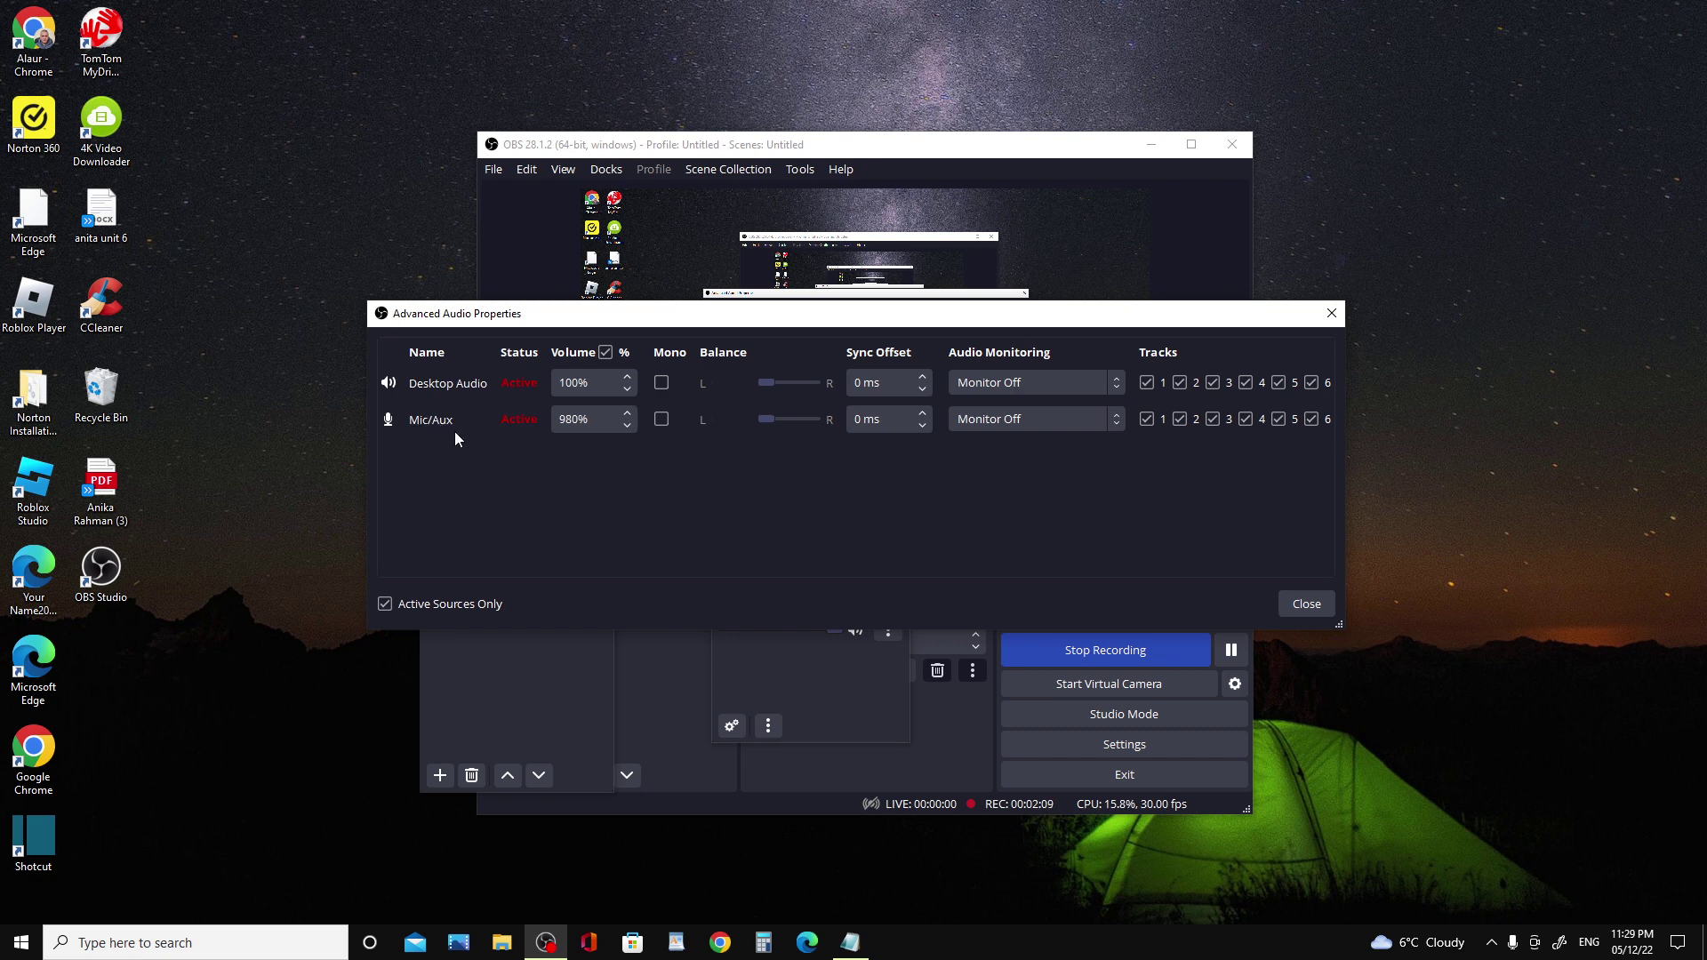
{"action": "left_click", "coordinate": [571, 383]}
{"action": "left_click", "coordinate": [581, 418]}
Step: Bring the Mic/Aux volume down from 980% to 950% by editing and stepping the spin box
{"action": "left_click", "coordinate": [577, 417]}
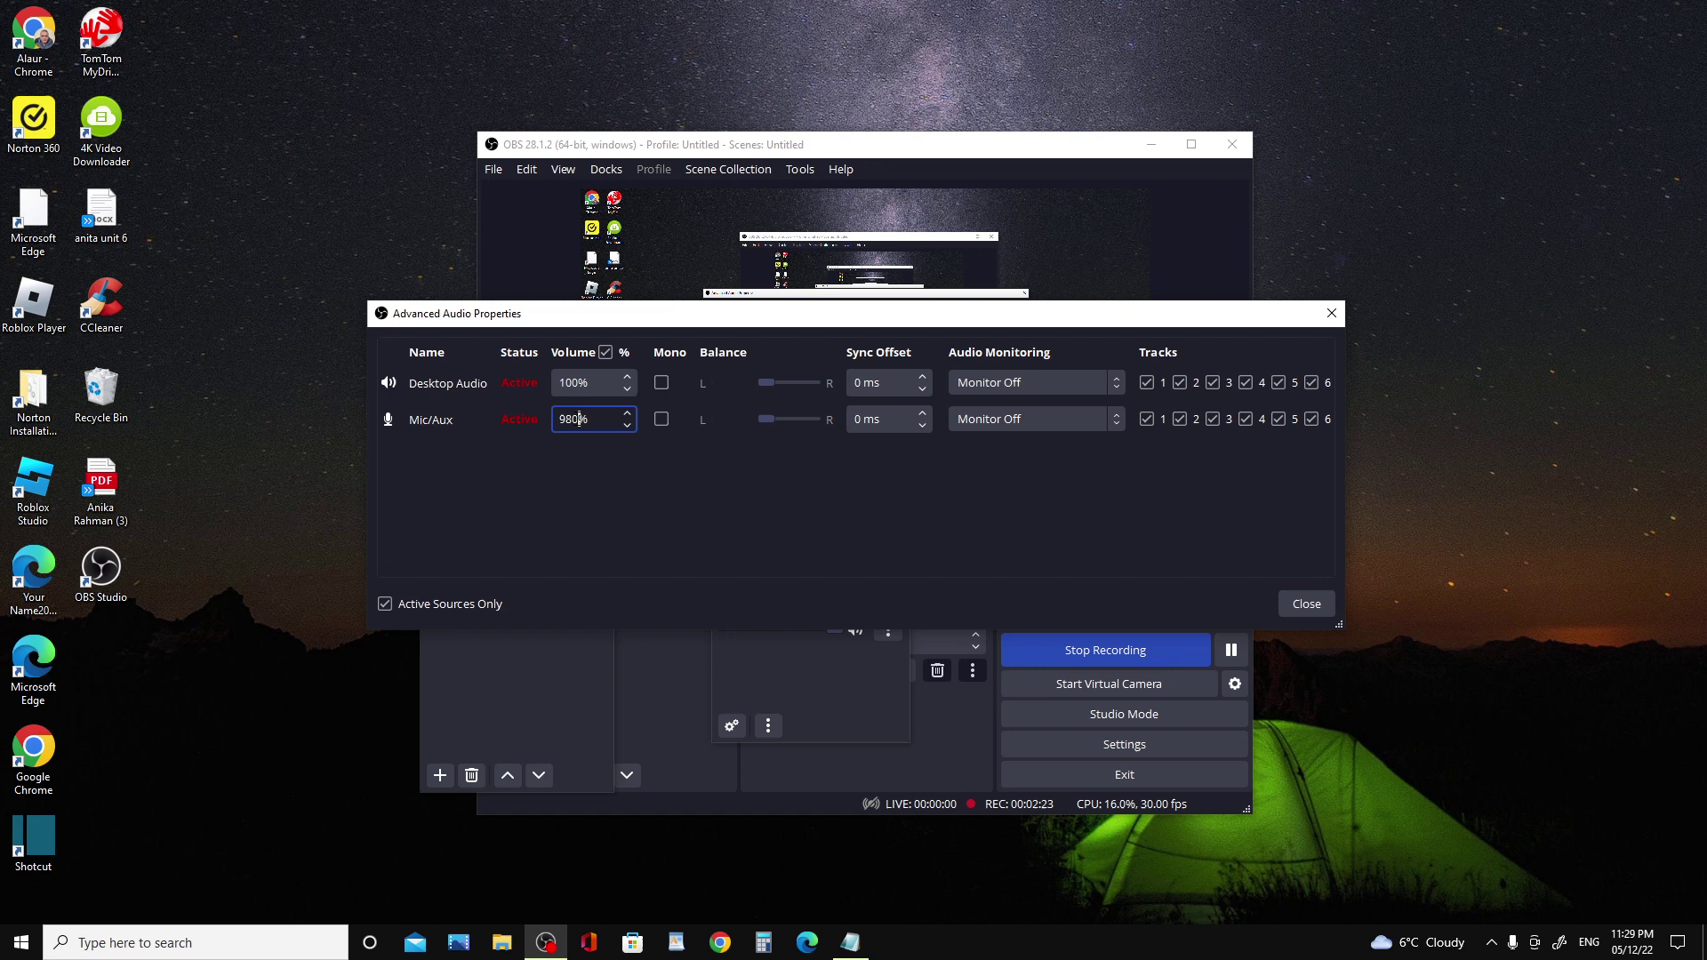
{"action": "key", "text": "BackSpace"}
{"action": "key", "text": "BackSpace"}
{"action": "key", "text": "BackSpace"}
{"action": "type", "text": "15"}
{"action": "type", "text": "0"}
{"action": "key", "text": "BackSpace"}
{"action": "key", "text": "BackSpace"}
{"action": "type", "text": "5"}
{"action": "left_click", "coordinate": [624, 427]}
{"action": "left_click", "coordinate": [626, 427]}
{"action": "left_click", "coordinate": [628, 413]}
{"action": "left_click", "coordinate": [627, 427]}
{"action": "left_click", "coordinate": [628, 426]}
{"action": "double_click", "coordinate": [560, 419]}
{"action": "left_click", "coordinate": [577, 418]}
{"action": "key", "text": "BackSpace"}
{"action": "key", "text": "BackSpace"}
{"action": "key", "text": "BackSpace"}
{"action": "type", "text": "95"}
{"action": "type", "text": "0"}
{"action": "key", "text": "Return"}
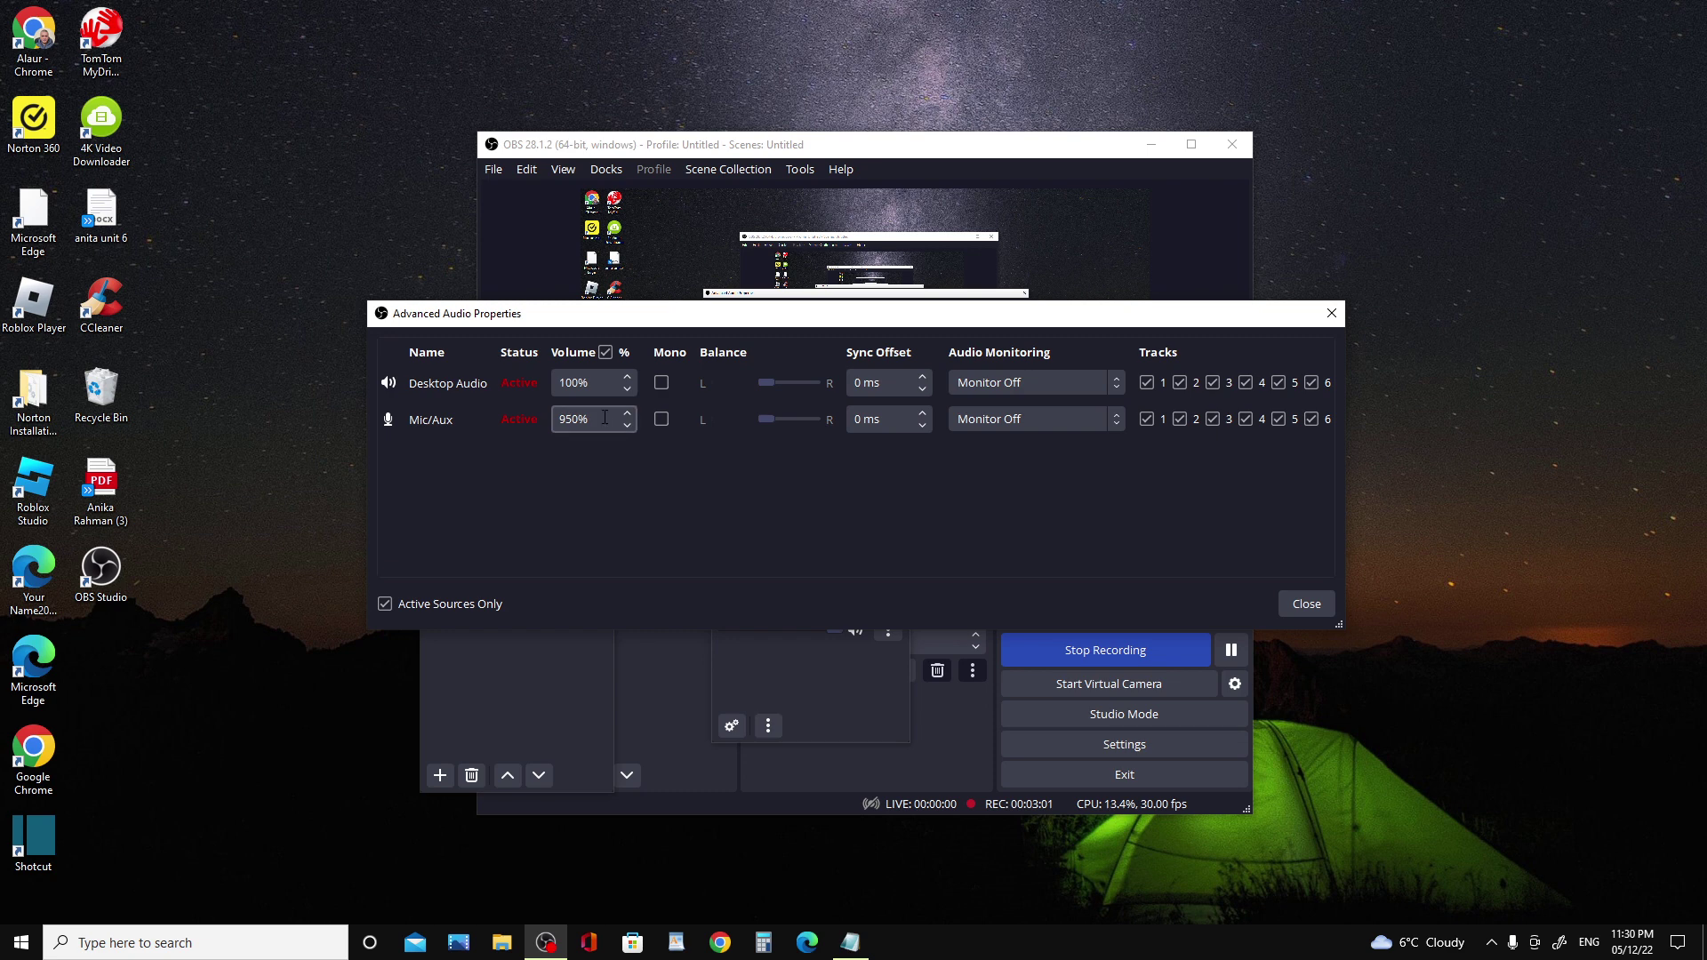